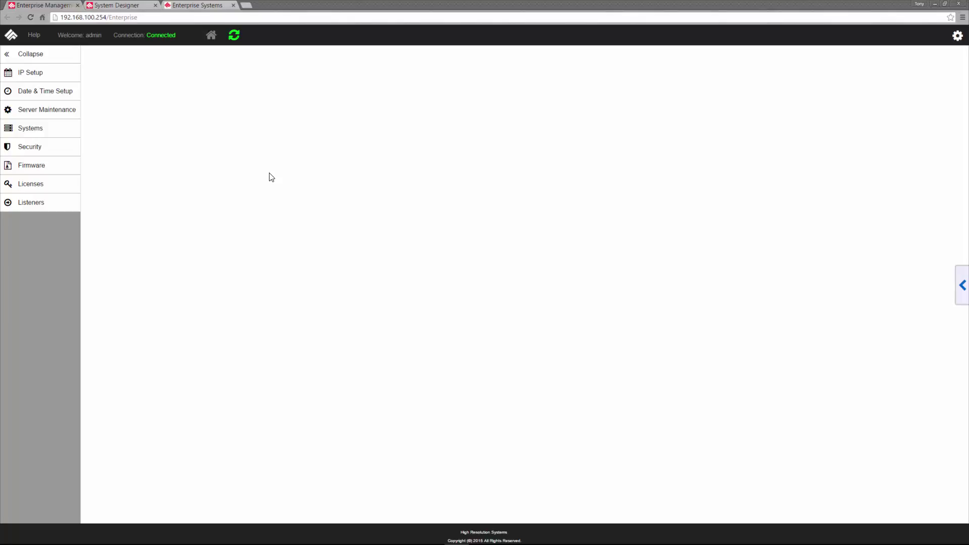
- Open Security's Active Directory Users list, dismissing the LDAP alert, to see the admin and default accounts
left_click(43, 149)
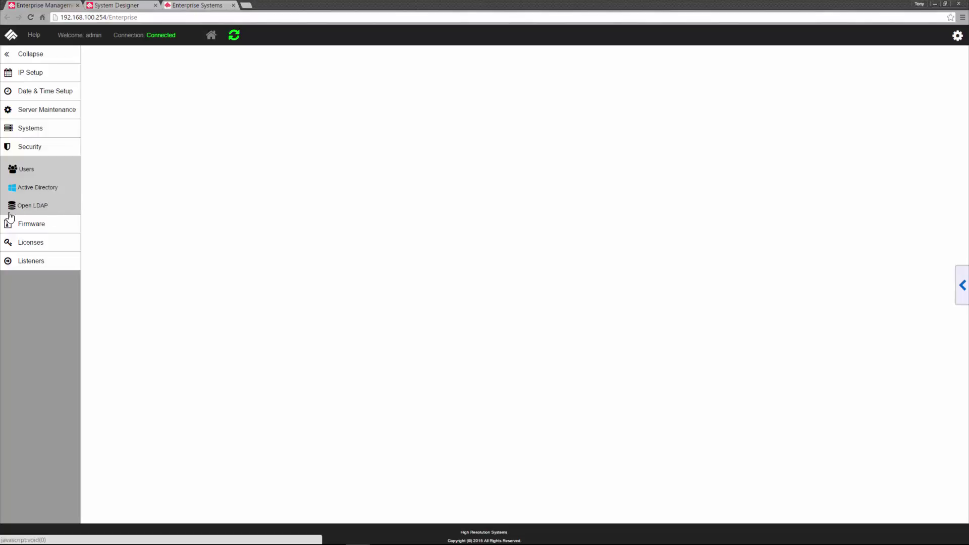
left_click(37, 187)
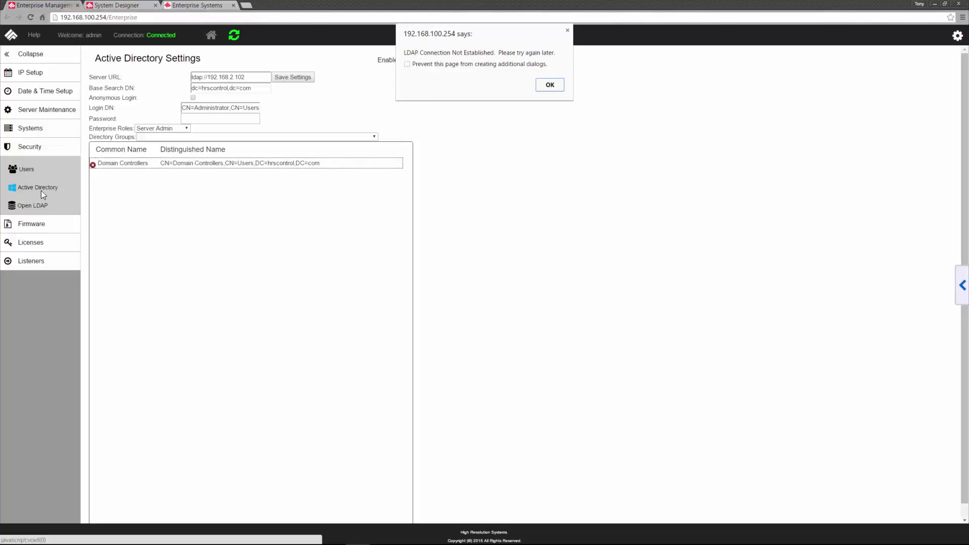
left_click(538, 86)
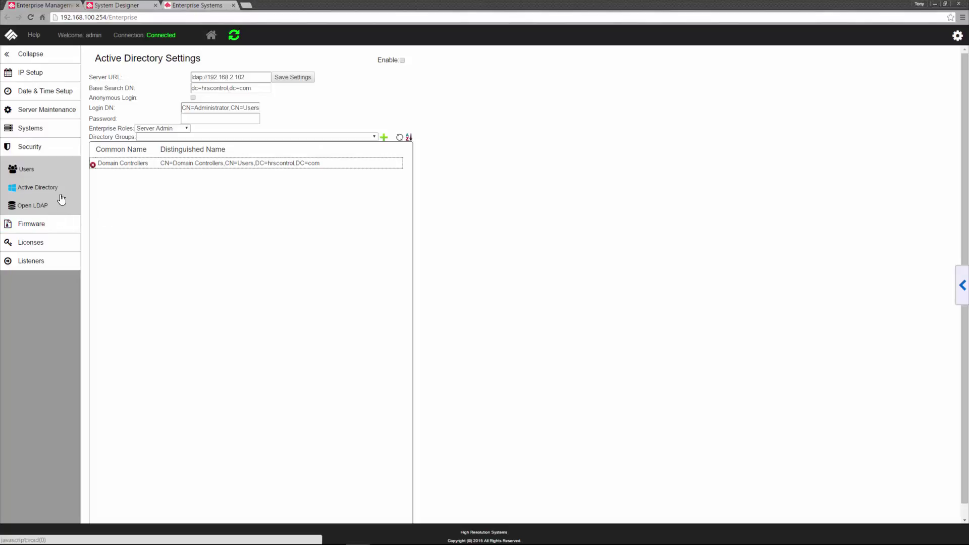
left_click(21, 170)
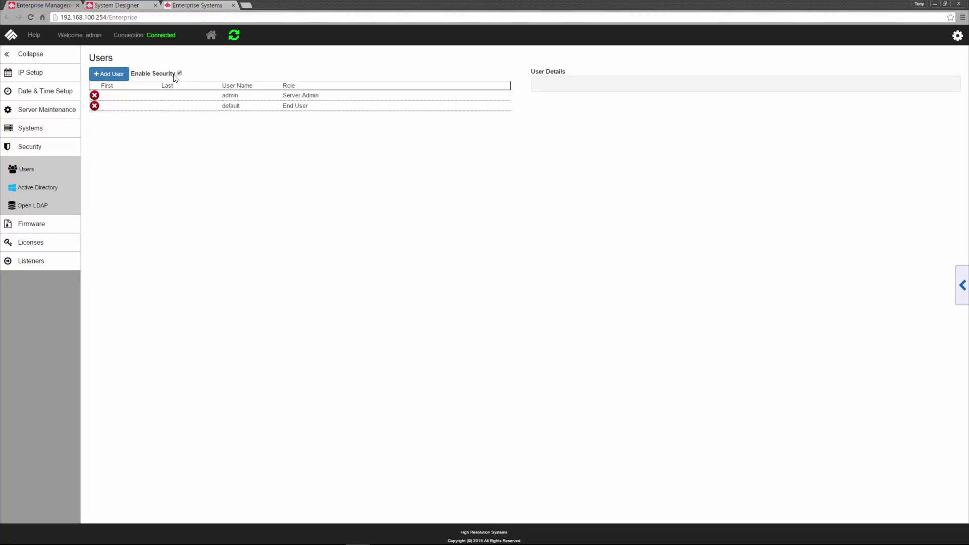
left_click(114, 76)
left_click(116, 79)
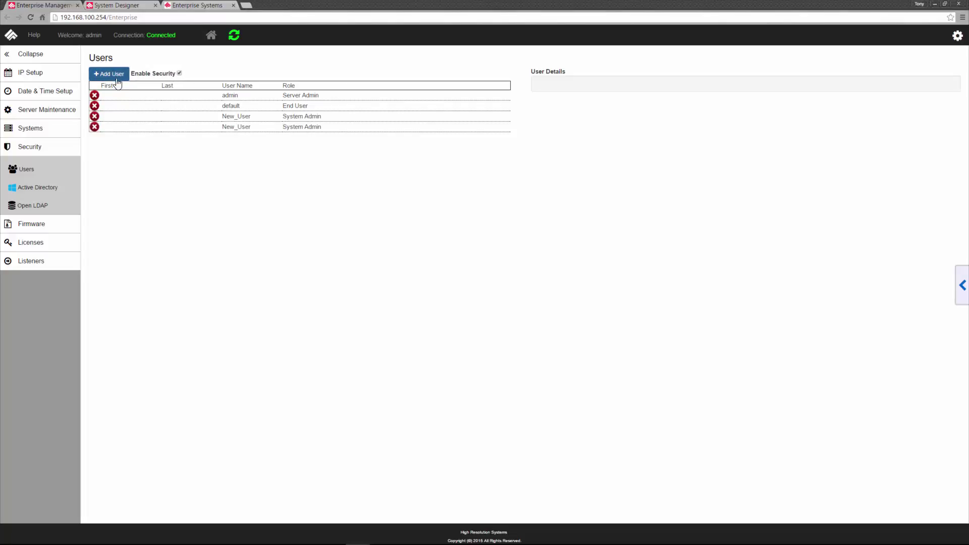
left_click(94, 127)
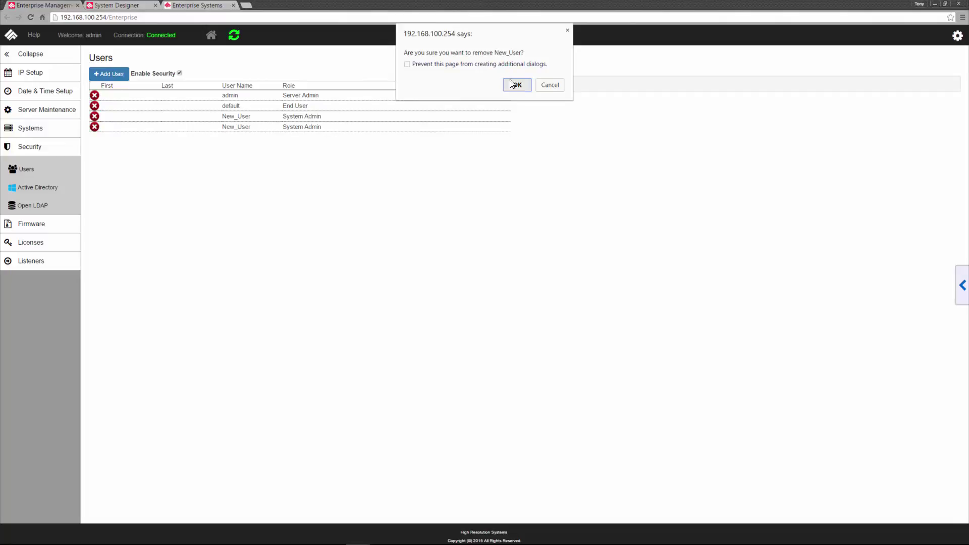
left_click(510, 81)
left_click(95, 117)
left_click(525, 86)
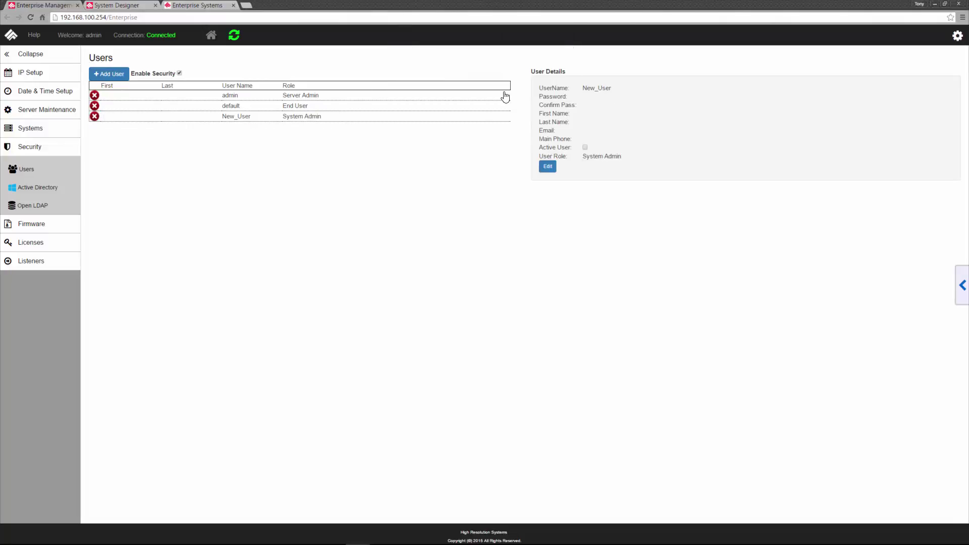
left_click(328, 95)
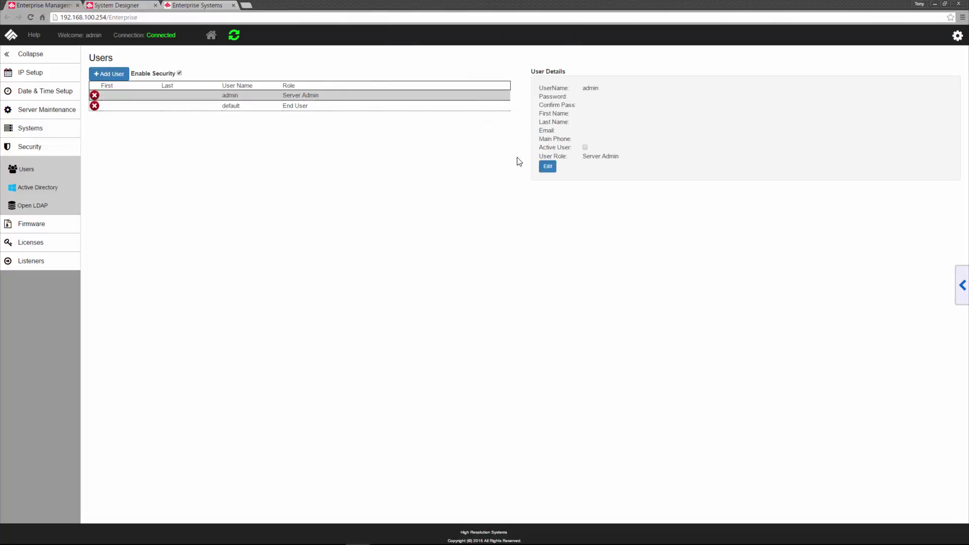
- Keep admin's user role as Server Admin, then switch to the System Designer
left_click(547, 167)
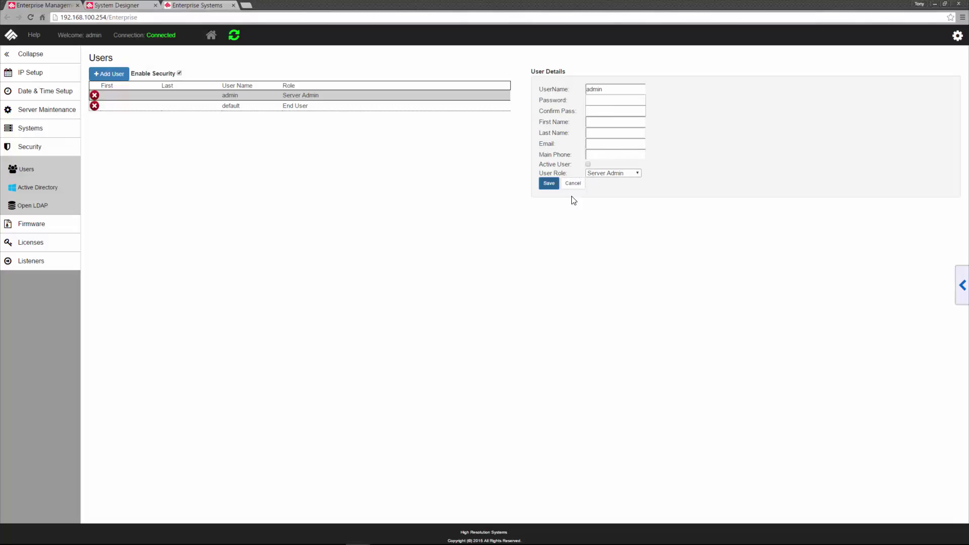
left_click(620, 174)
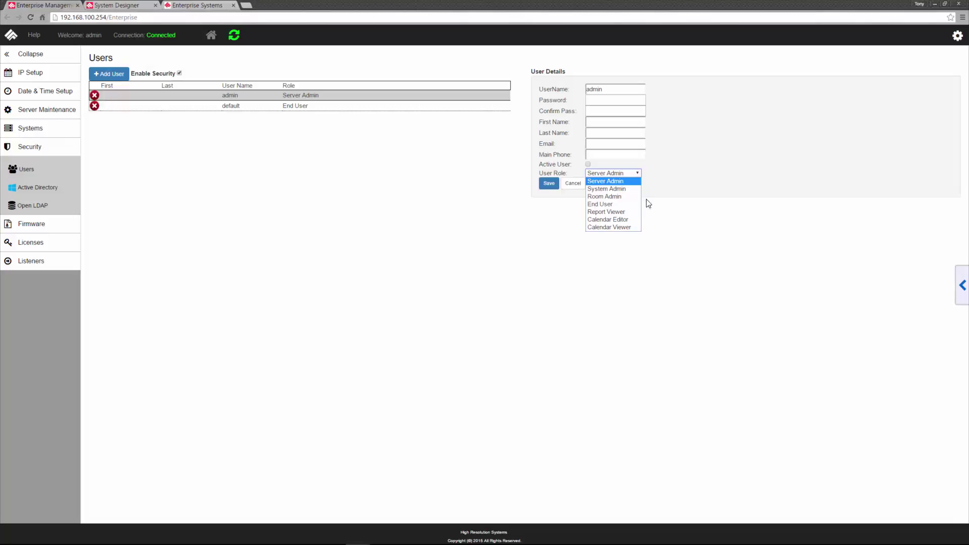
left_click(599, 255)
left_click(575, 184)
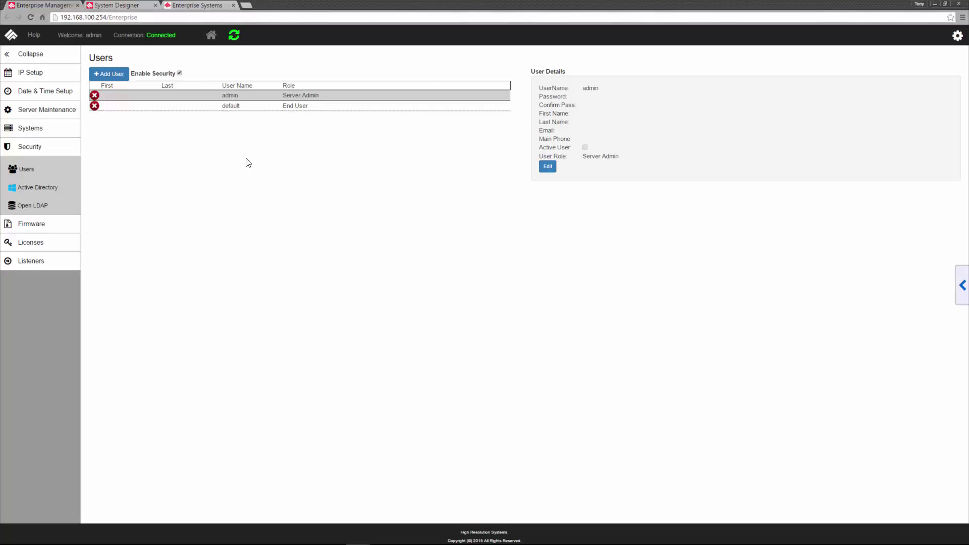
left_click(137, 6)
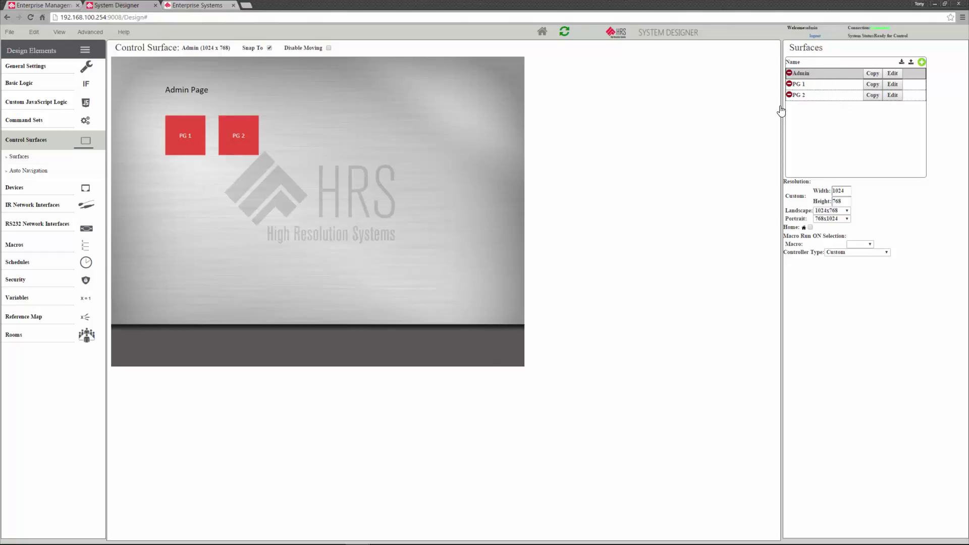
- View the PG 2 control surface, then go to the system's Security settings
left_click(821, 95)
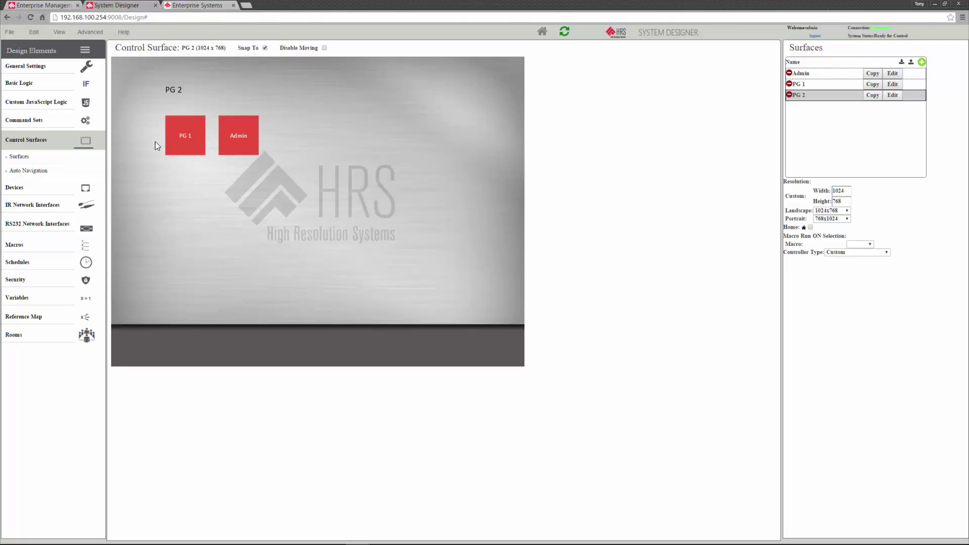
left_click(21, 279)
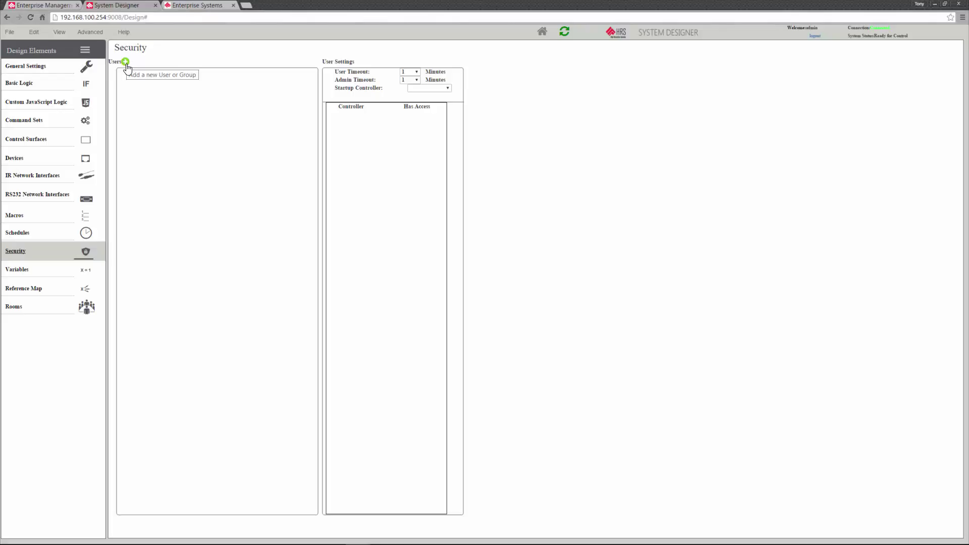
- Add the admin and default users to the system's security users
left_click(125, 62)
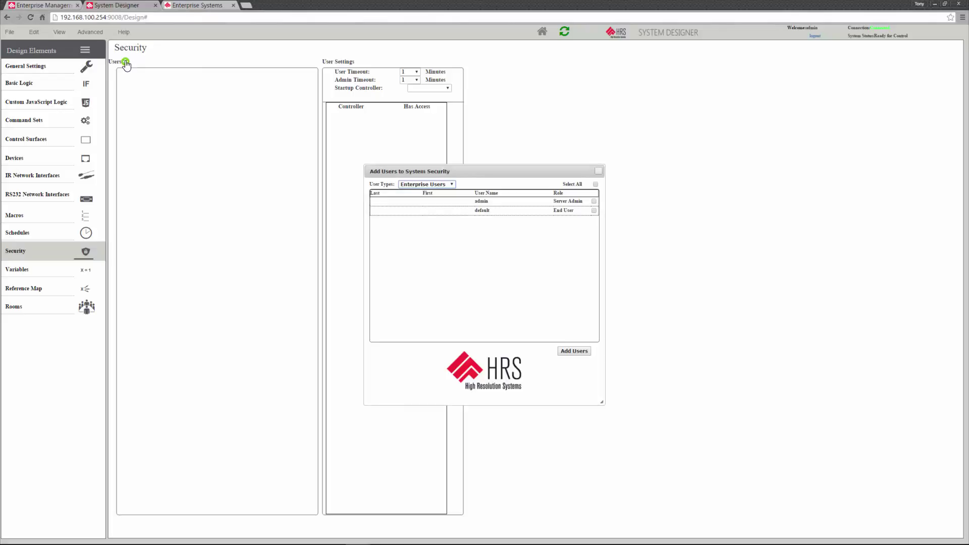
left_click(594, 202)
left_click(594, 211)
left_click(567, 353)
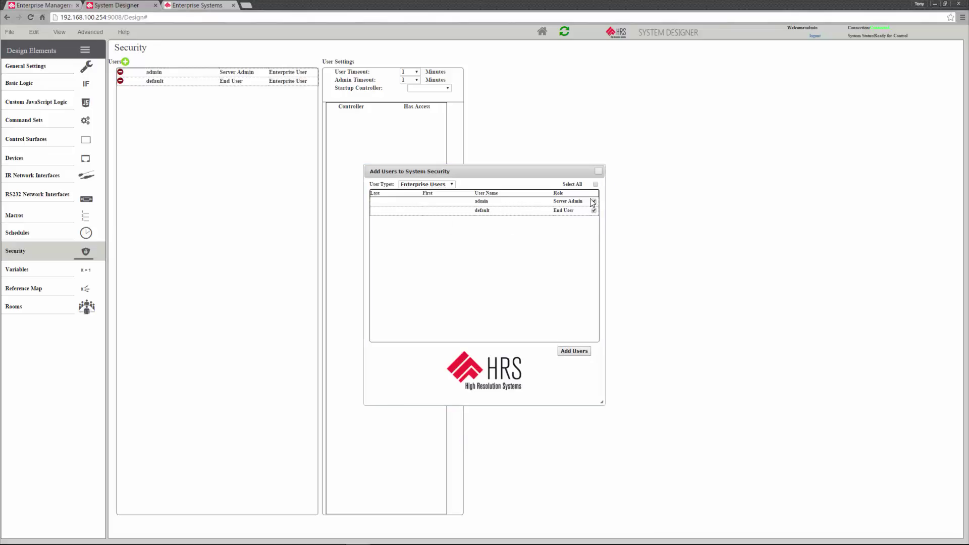
left_click(598, 171)
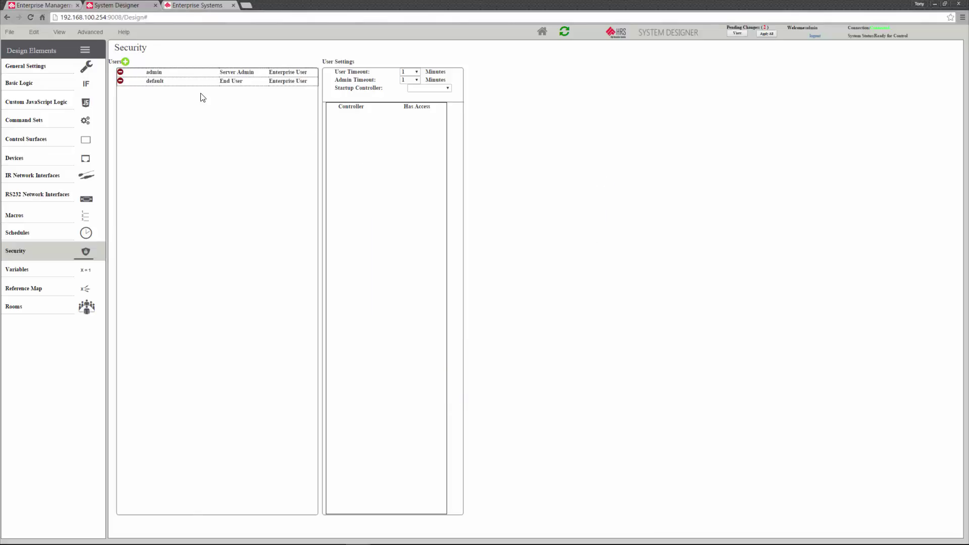
- Give admin startup page PG 1 and access to the Admin, PG 1 and PG 2 pages
left_click(172, 74)
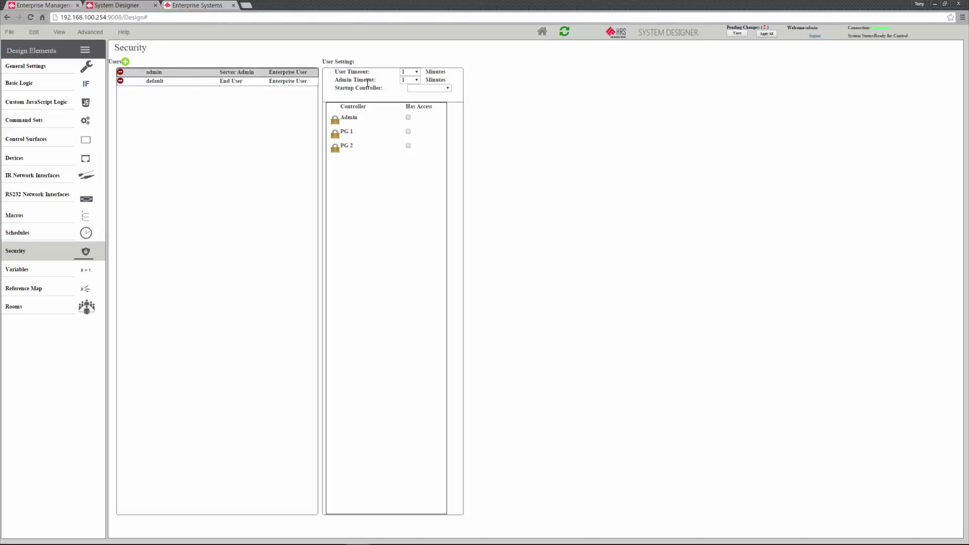
left_click(436, 90)
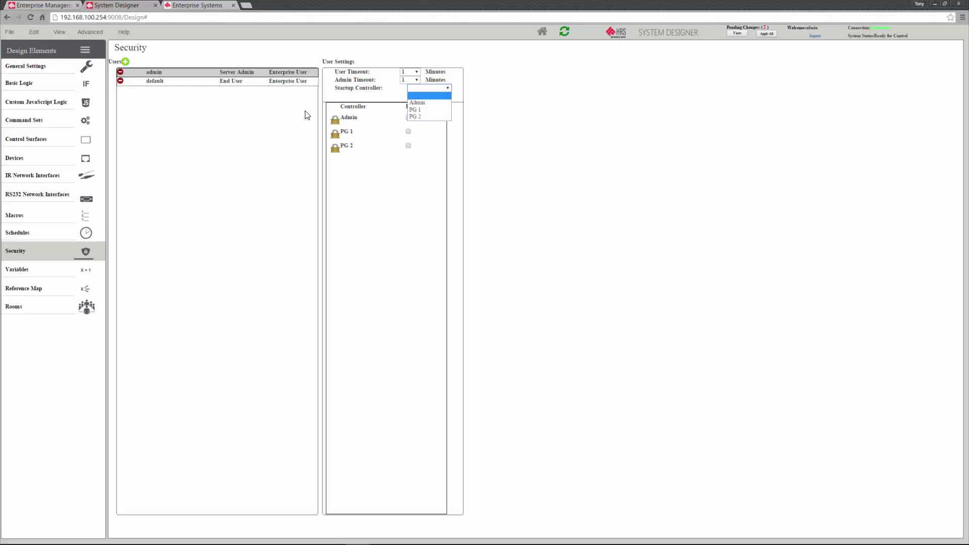
key("Down")
key("Down")
left_click(432, 110)
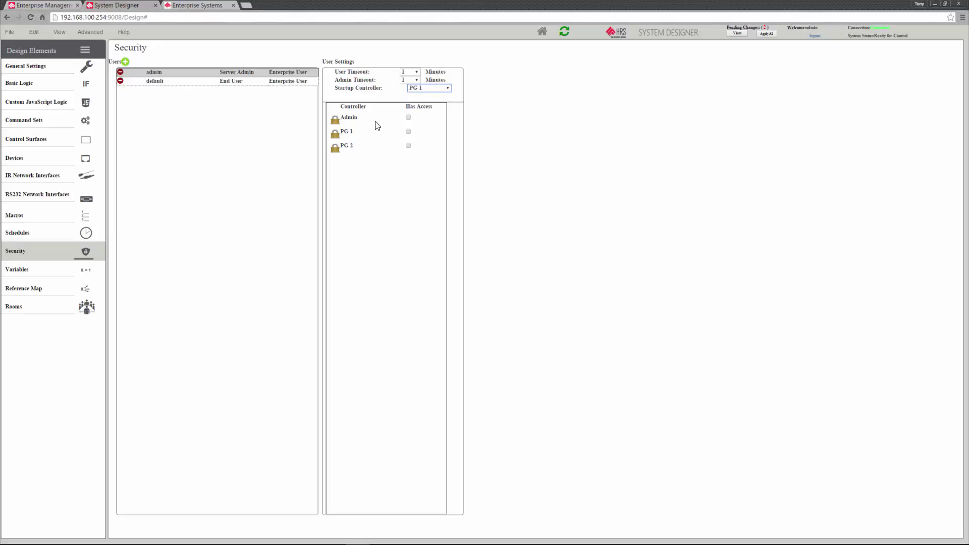
left_click(409, 117)
left_click(408, 131)
left_click(408, 145)
- Give default startup page PG 1 with access to PG 1 and PG 2 only, and apply all changes
left_click(177, 81)
left_click(442, 89)
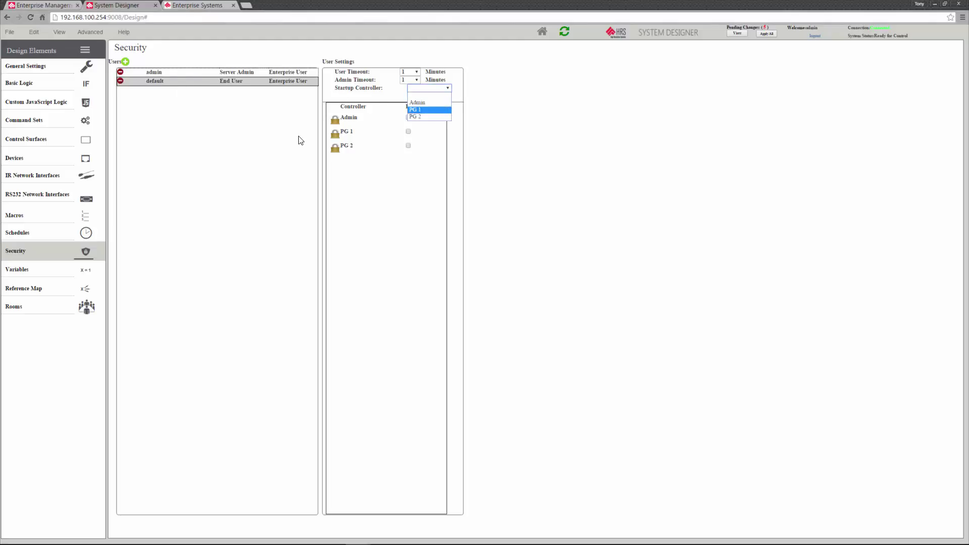
left_click(435, 110)
left_click(408, 131)
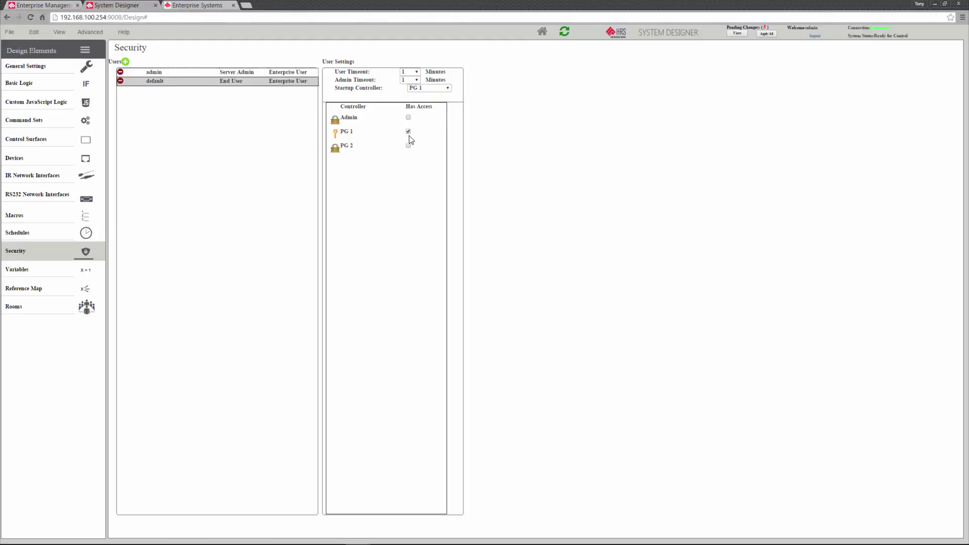
left_click(408, 146)
left_click(760, 36)
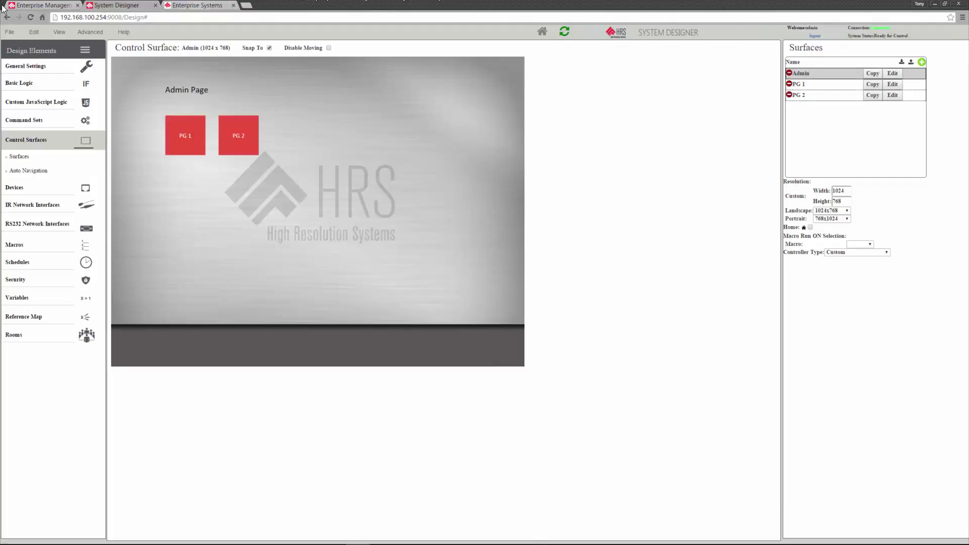
- Log in to the Enterprise Systems page as the default user
left_click(196, 5)
left_click(30, 17)
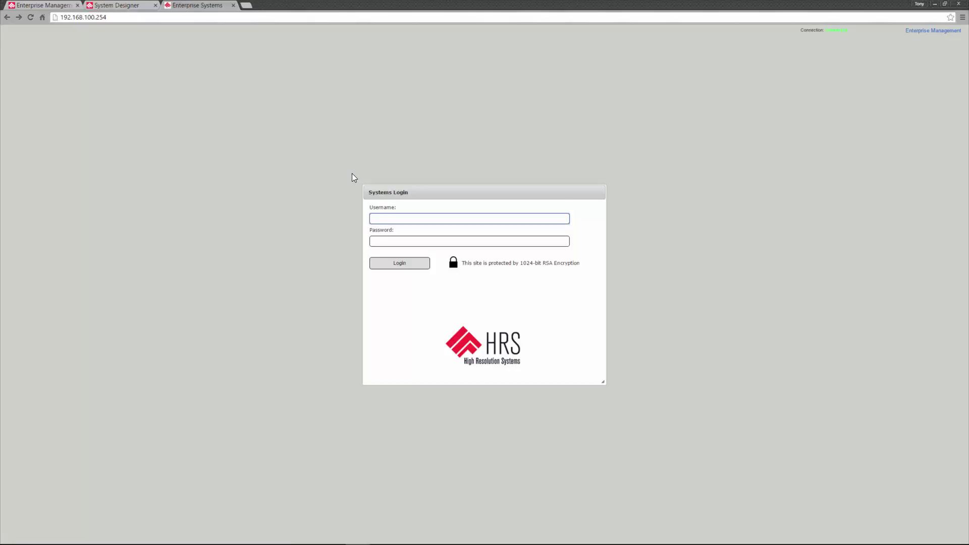
type("defaul")
type("t")
key("Tab")
type("•••••••")
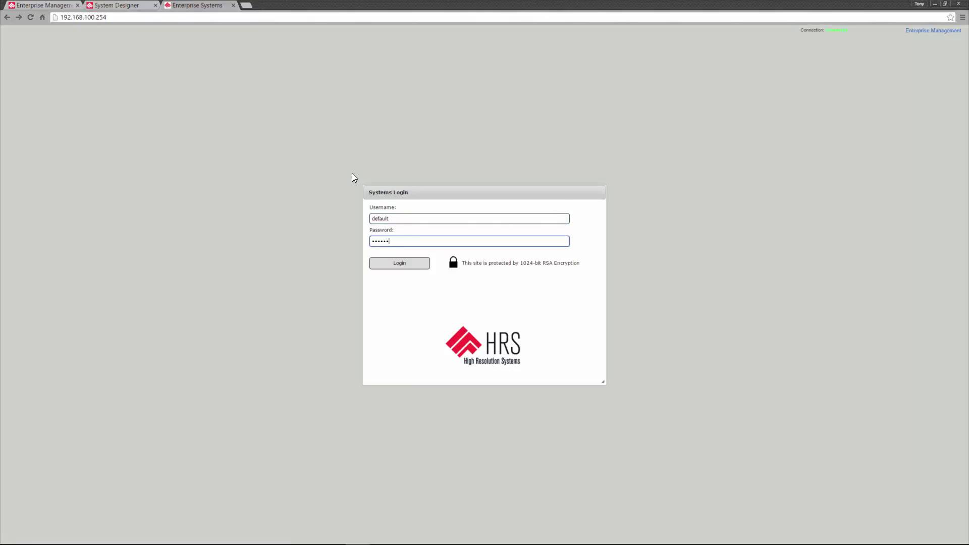
key("Return")
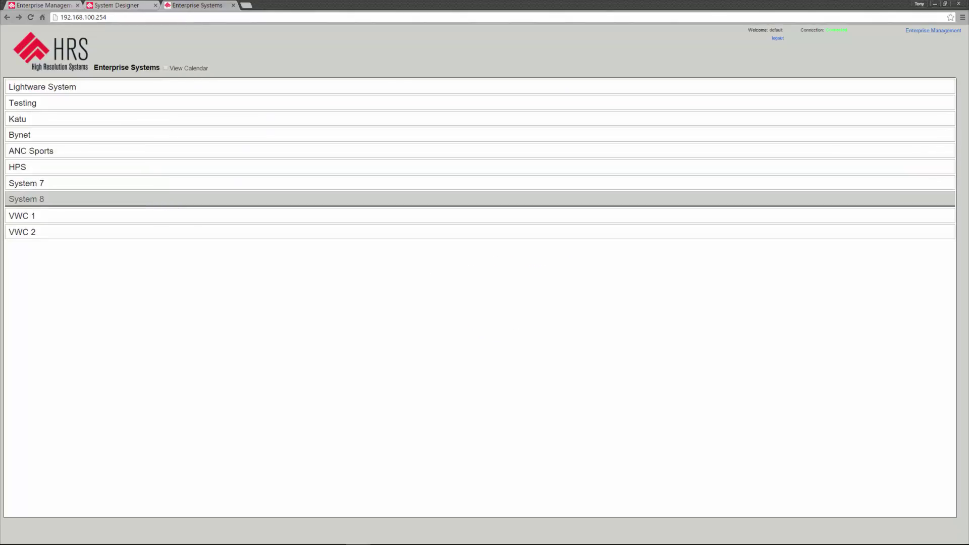
- Open System 8 and log in to its control system as the default user
left_click(156, 202)
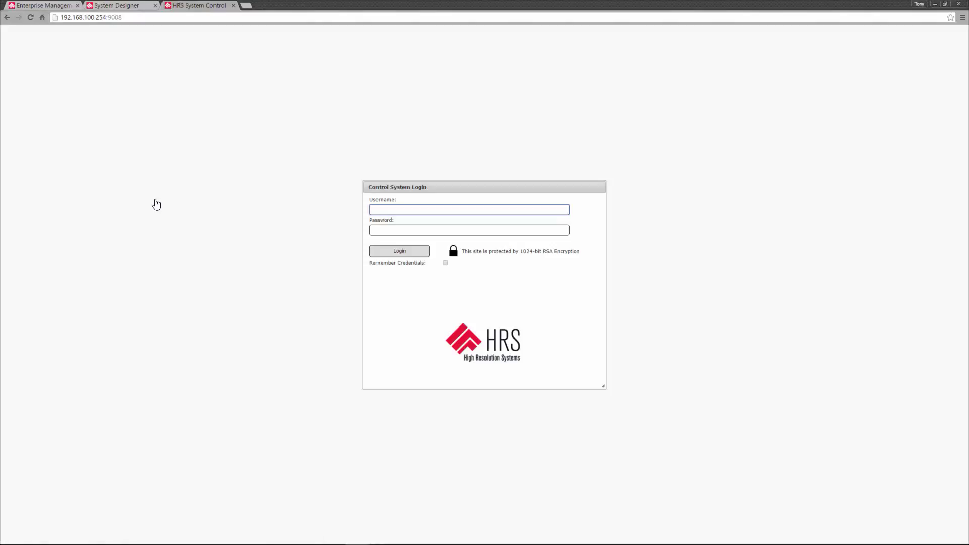
type("defau")
key("Tab")
type("default")
key("Return")
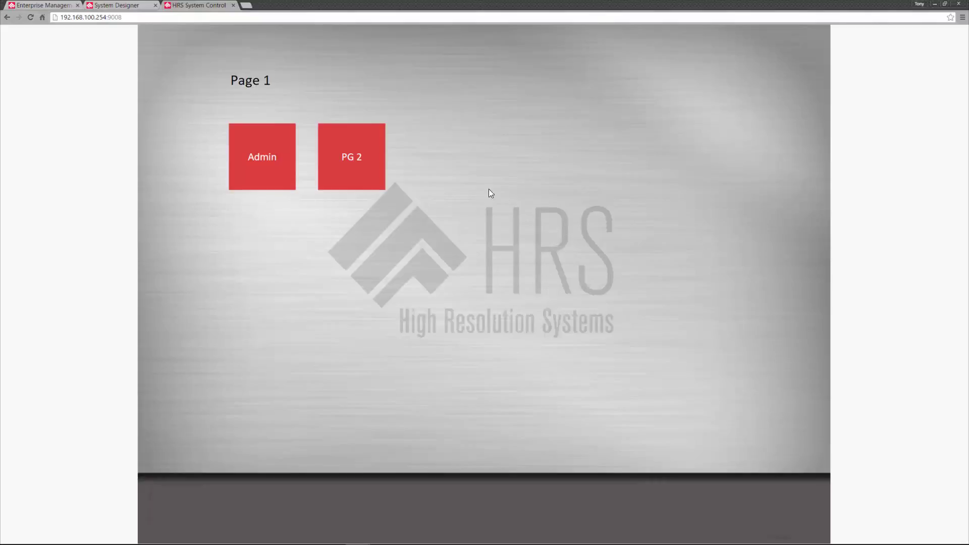
- Confirm PG 2 and Page 1 open but the Admin page is denied, then close the control system
left_click(376, 179)
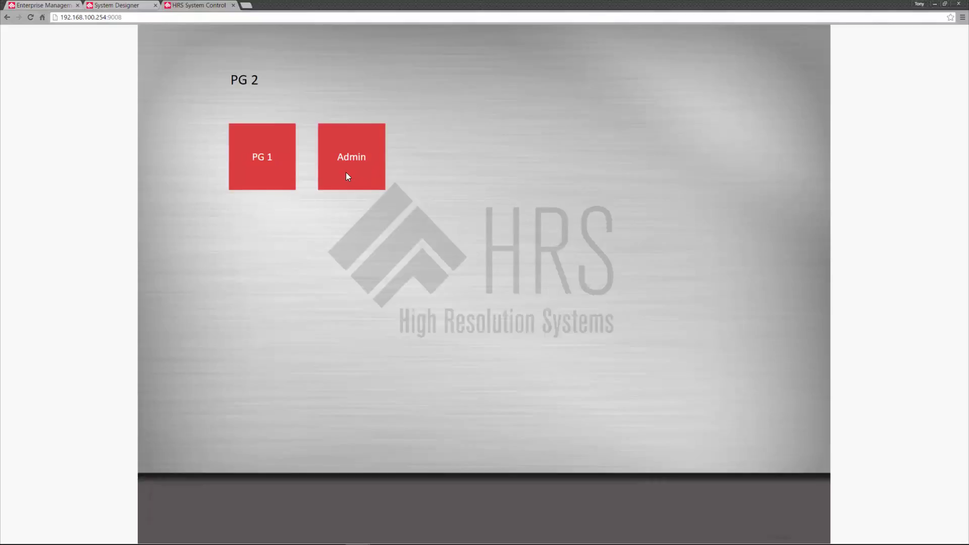
left_click(268, 175)
left_click(266, 164)
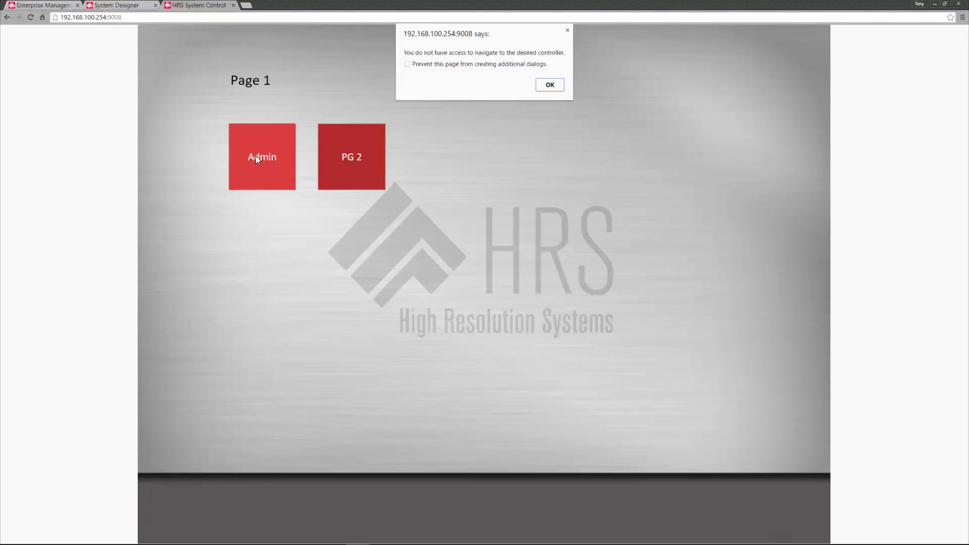
left_click(551, 86)
left_click(233, 5)
left_click(172, 6)
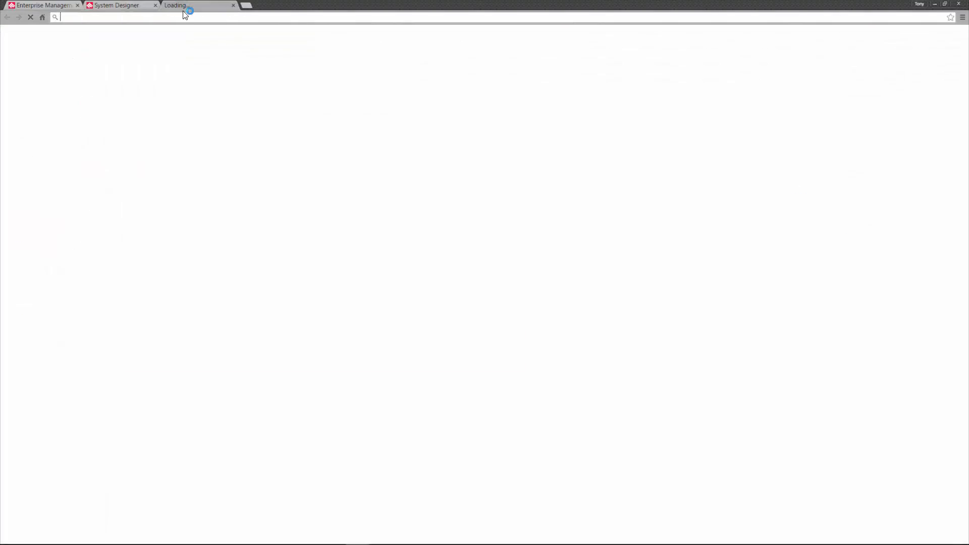
- Load the Enterprise Systems page at 192.168.100.254 and log in as admin
type("http://192.168.100.254/")
key("Return")
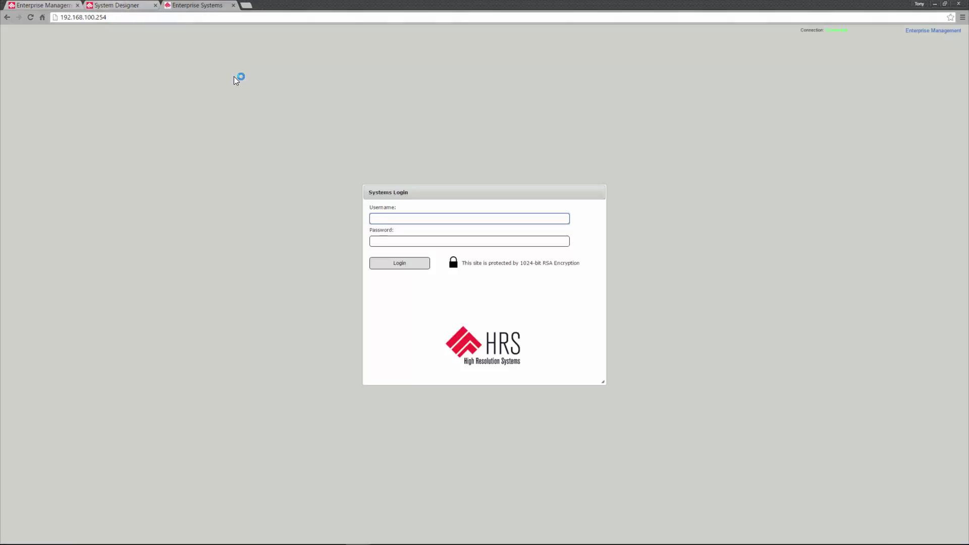
type("admin")
key("Tab")
type("admin")
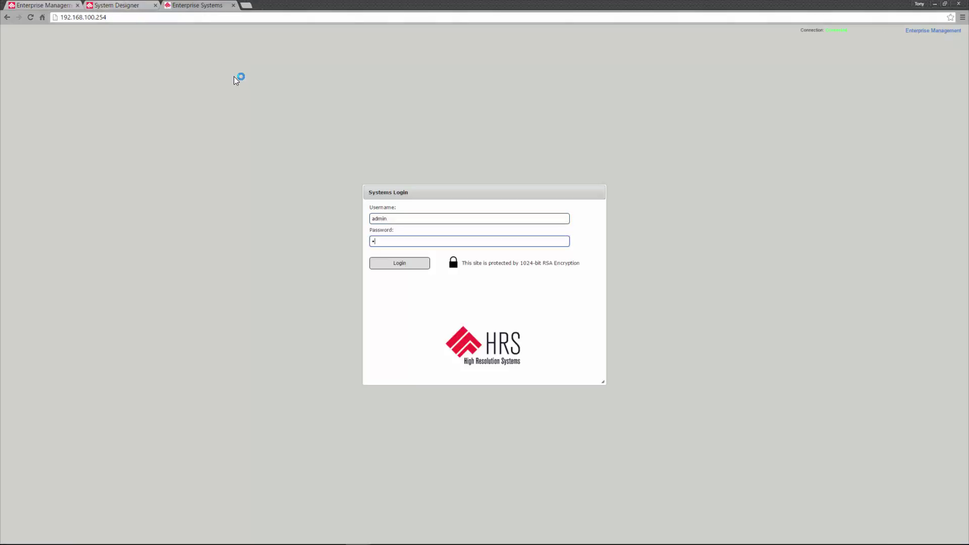
key("Return")
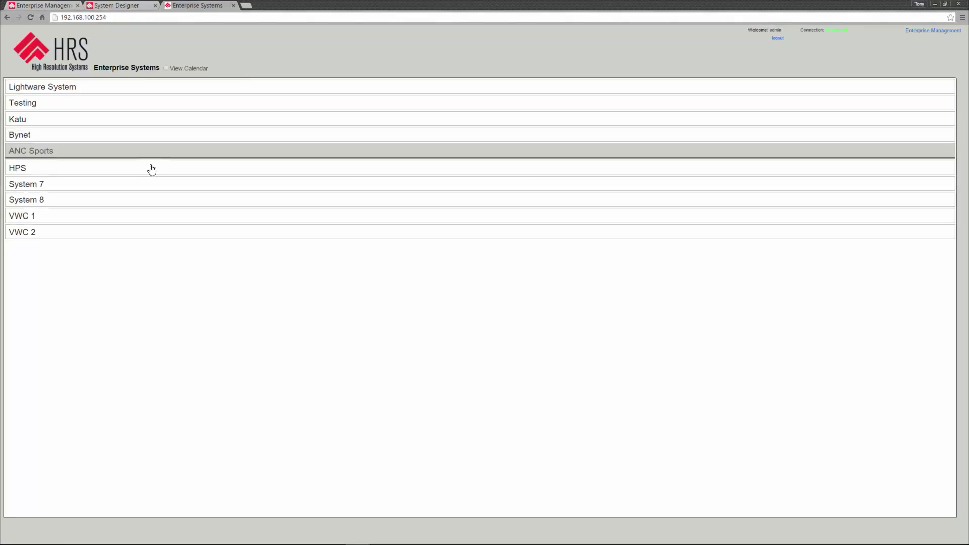
- Open System 8 and log in to its control system as admin
left_click(154, 198)
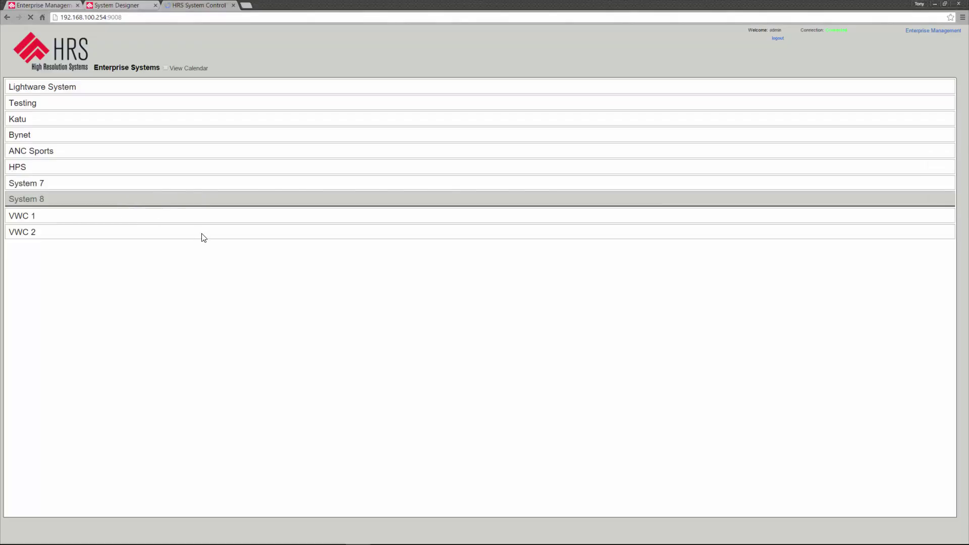
type("admin")
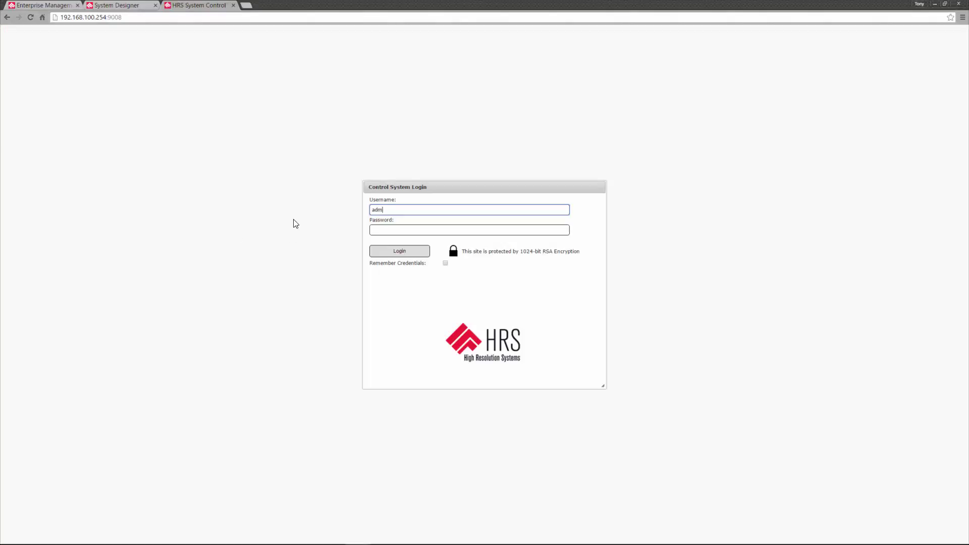
key("Tab")
type("ad")
key("Return")
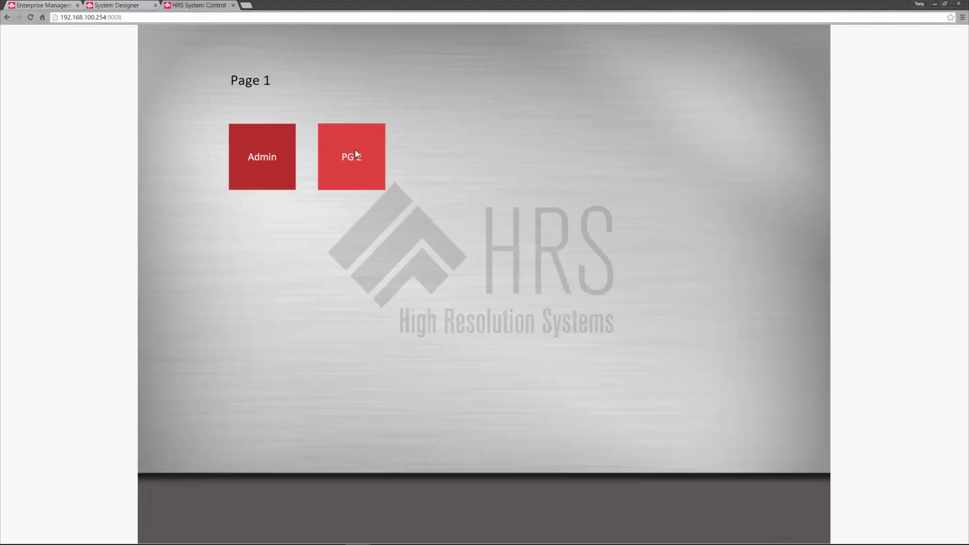
- Confirm PG 2, Page 1 and the Admin page all open, then return to the designer's Security settings
left_click(355, 150)
left_click(270, 165)
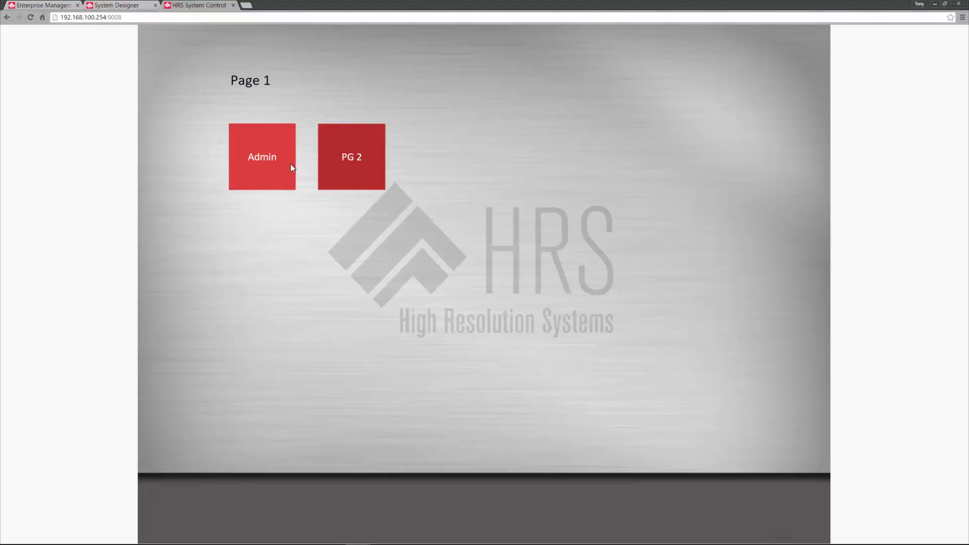
left_click(262, 157)
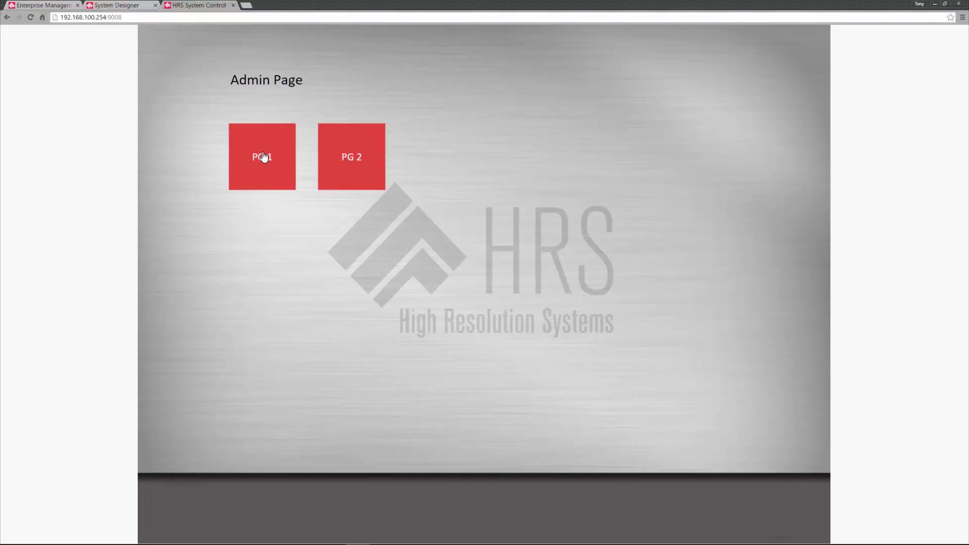
left_click(122, 6)
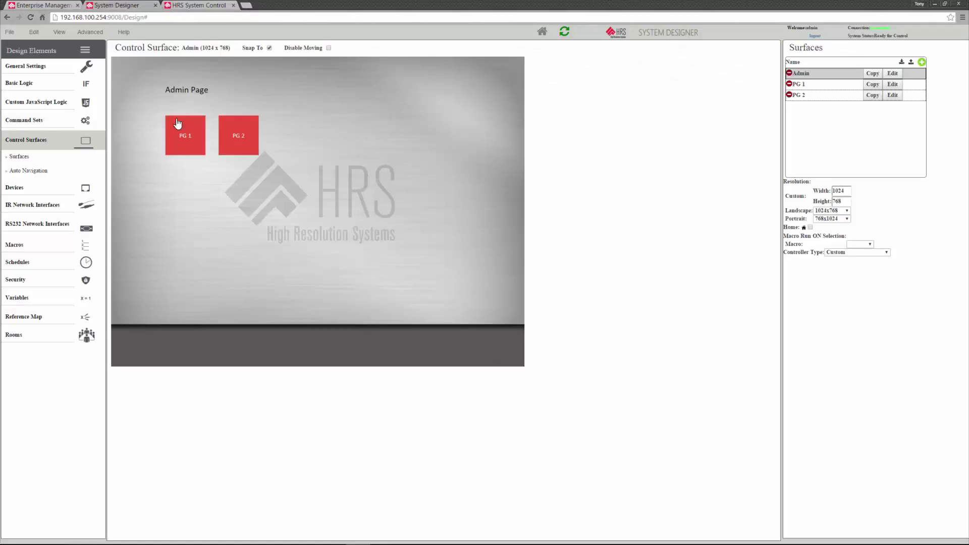
left_click(39, 280)
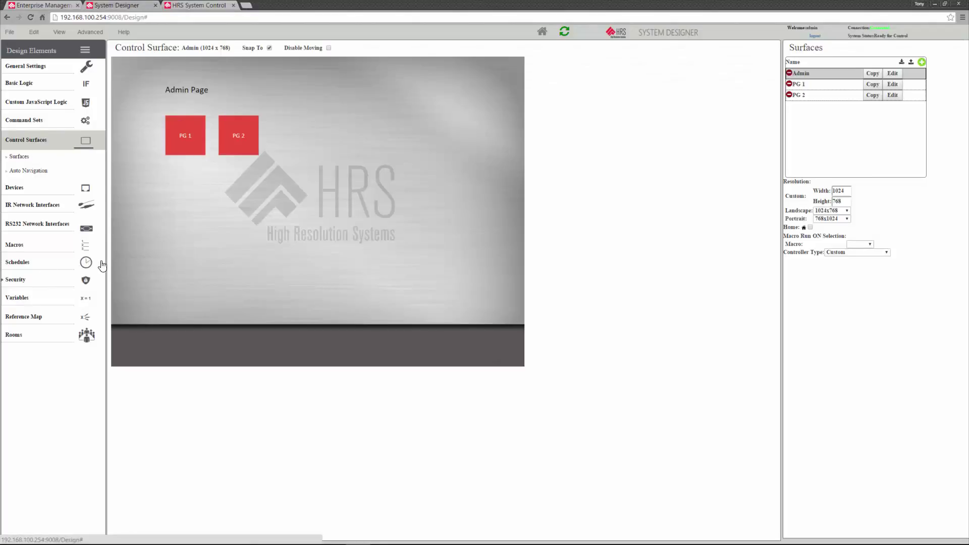